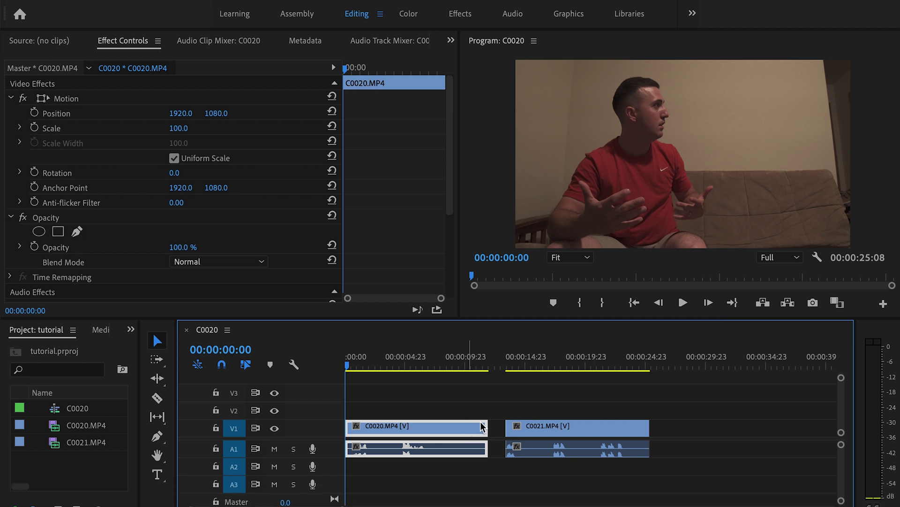
# - Inspect C0021, scrub through the C0020 take, then return the playhead to the sequence start
pyautogui.click(560, 457)
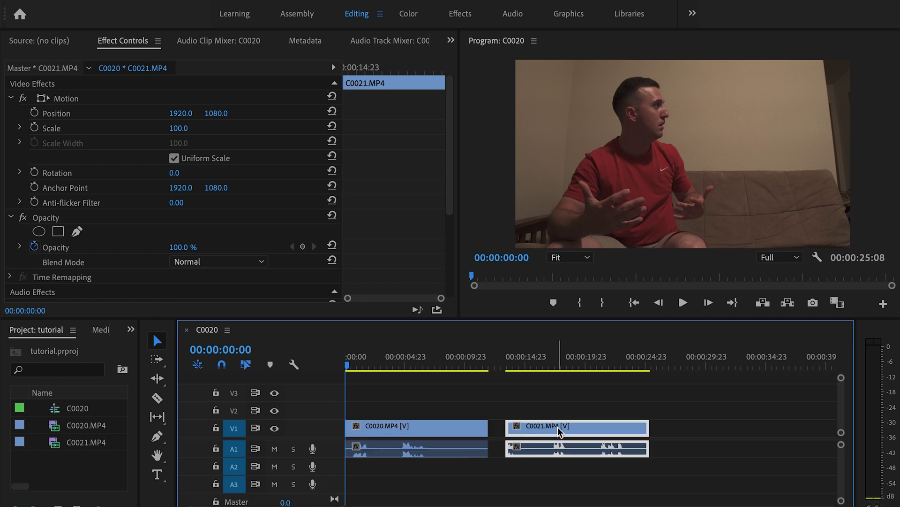
pyautogui.click(565, 405)
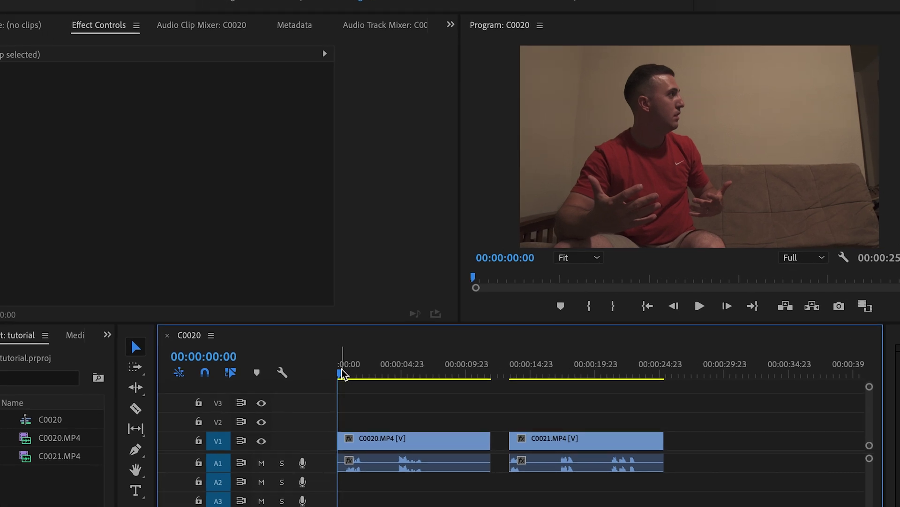
pyautogui.moveTo(341, 374); pyautogui.dragTo(253, 377)
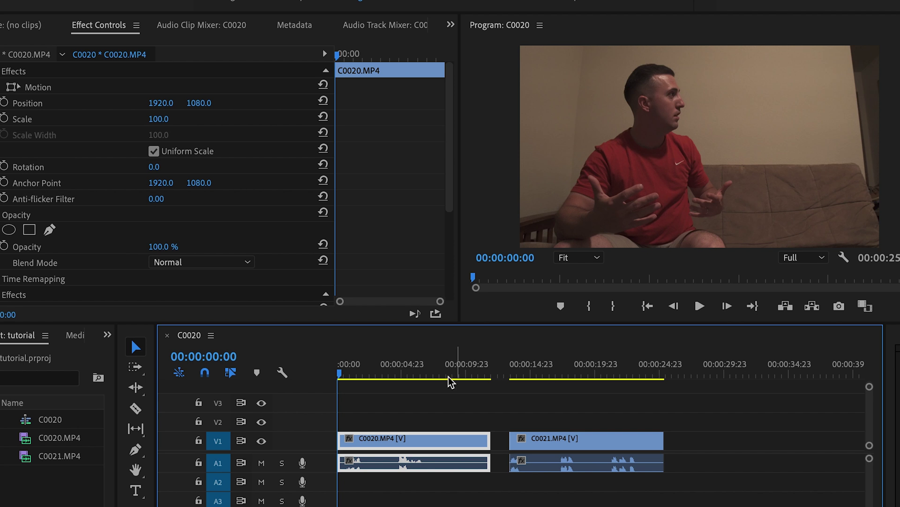
pyautogui.moveTo(342, 378); pyautogui.dragTo(584, 379)
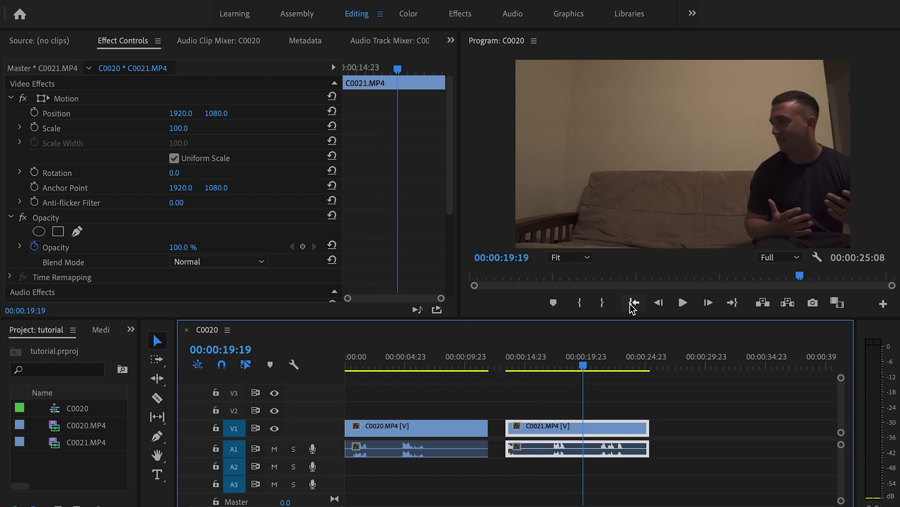
pyautogui.click(635, 302)
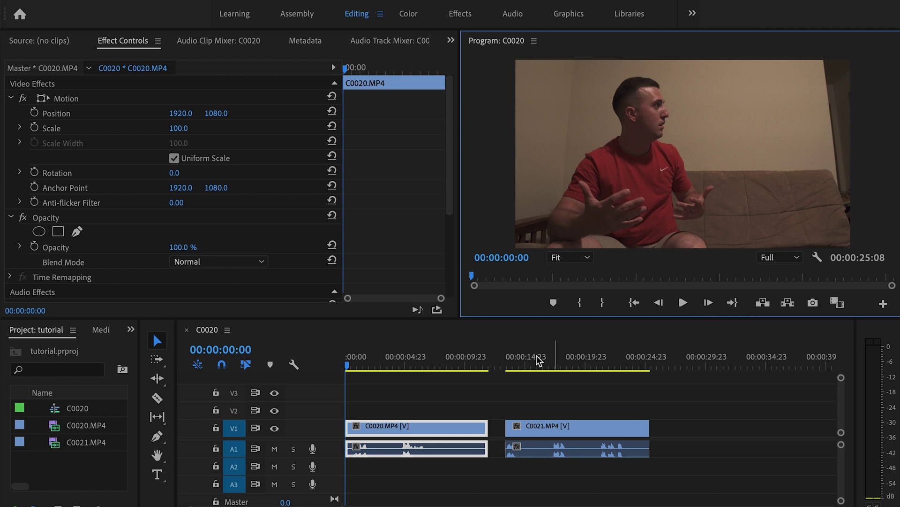
# - Move C0020 onto V2 and slide C0021 to 00:00:00:00 on V1 beneath it
pyautogui.moveTo(426, 429); pyautogui.dragTo(422, 416)
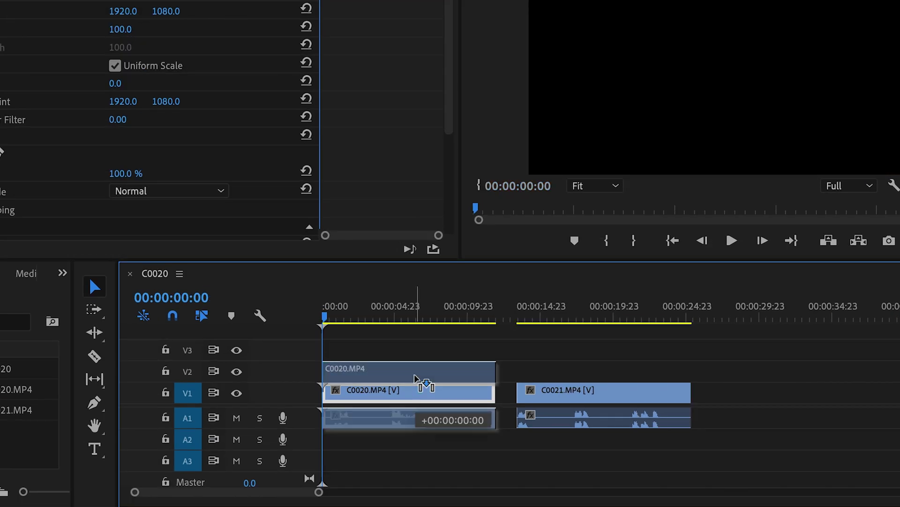
pyautogui.moveTo(415, 378); pyautogui.dragTo(418, 445)
pyautogui.moveTo(547, 402); pyautogui.dragTo(352, 407)
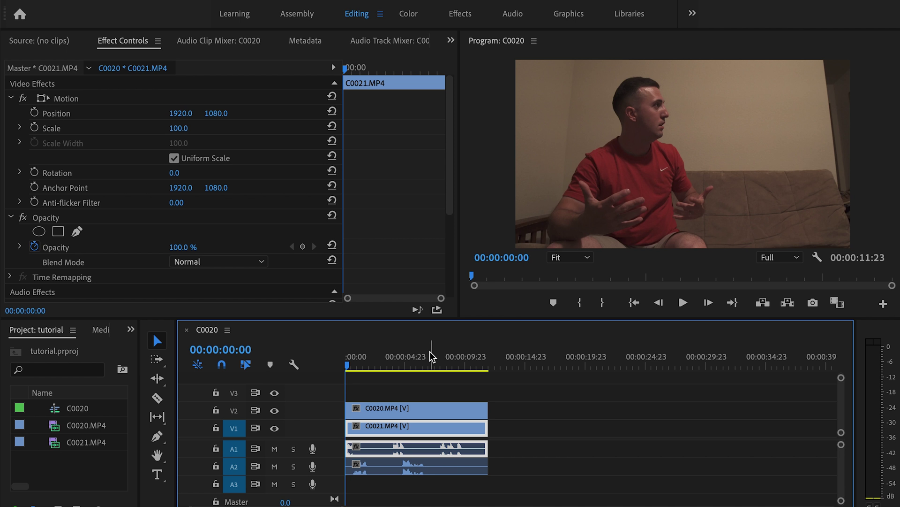
pyautogui.click(417, 412)
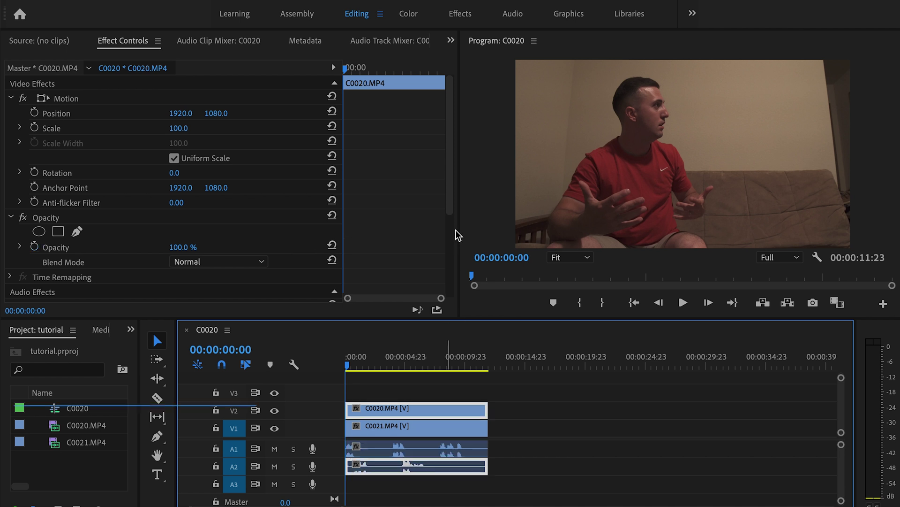
# - Drop C0020's opacity to 51% and scrub ahead to preview the blended takes
pyautogui.moveTo(189, 253); pyautogui.dragTo(169, 253)
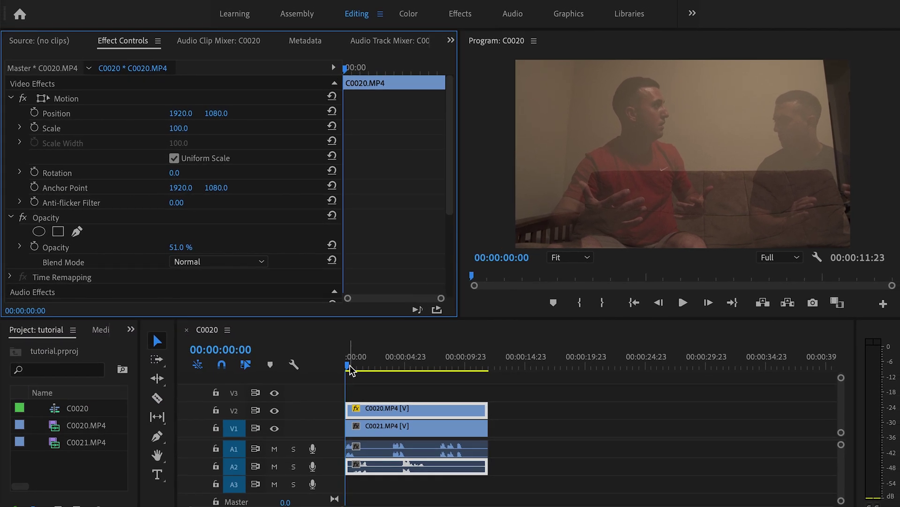
pyautogui.moveTo(350, 369); pyautogui.dragTo(418, 368)
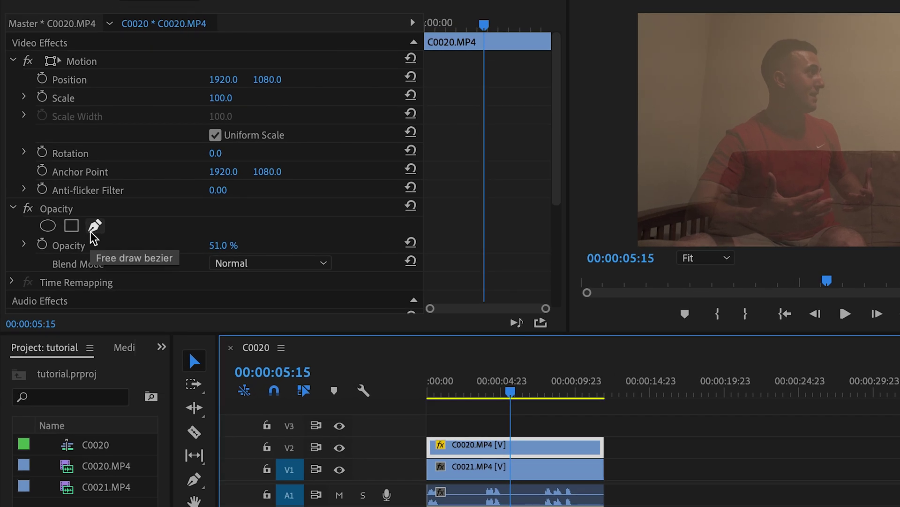
# - With the preview at 10%, draw a closed four-point bezier mask around the frame's right side
pyautogui.click(95, 227)
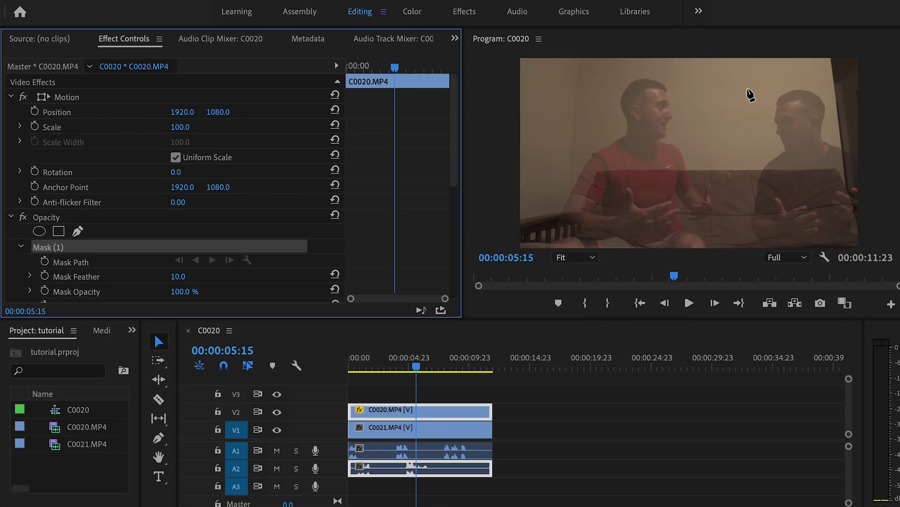
pyautogui.click(706, 257)
pyautogui.click(718, 309)
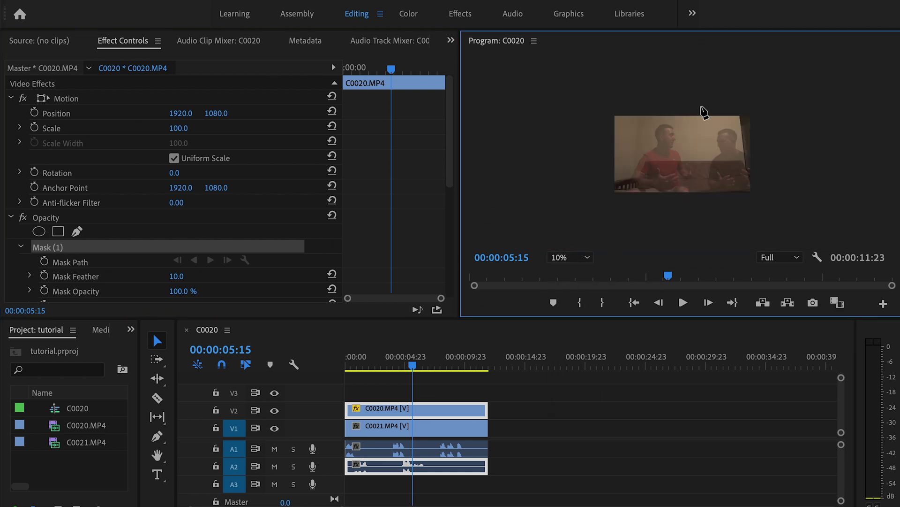
pyautogui.click(702, 107)
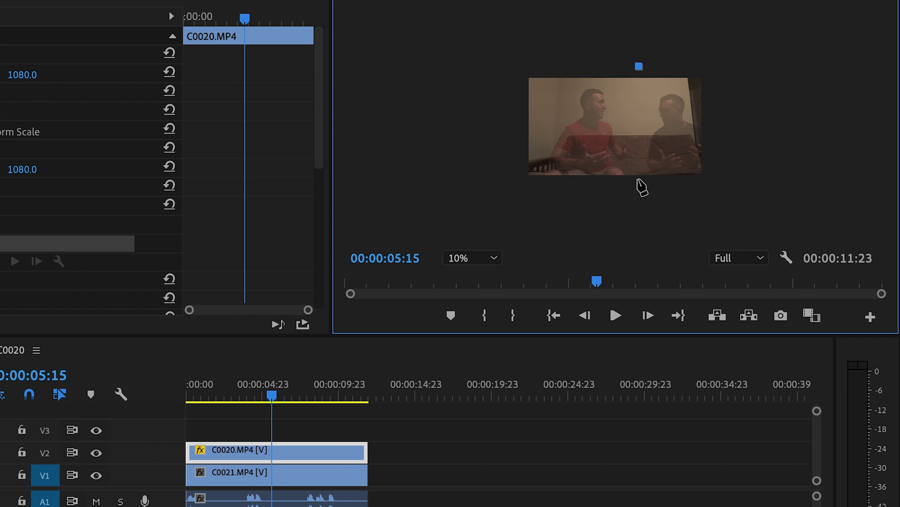
pyautogui.click(638, 189)
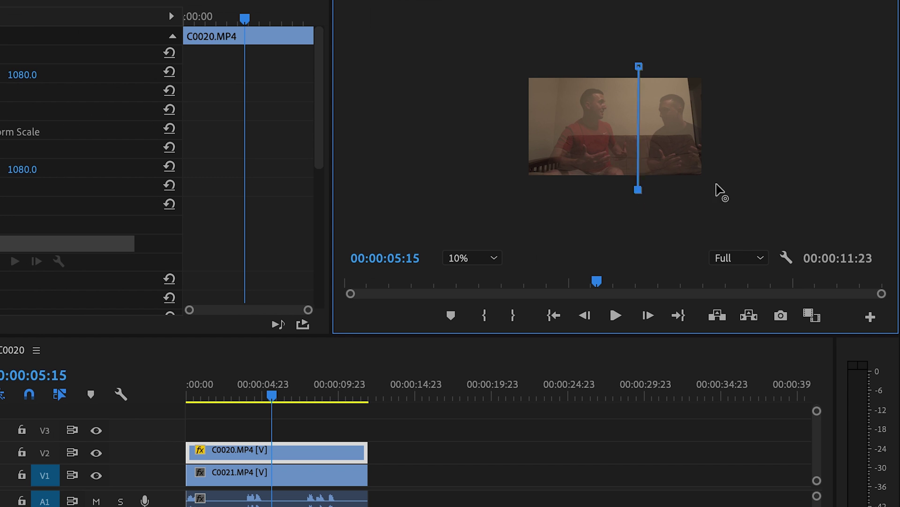
pyautogui.click(717, 184)
pyautogui.click(714, 65)
pyautogui.click(639, 67)
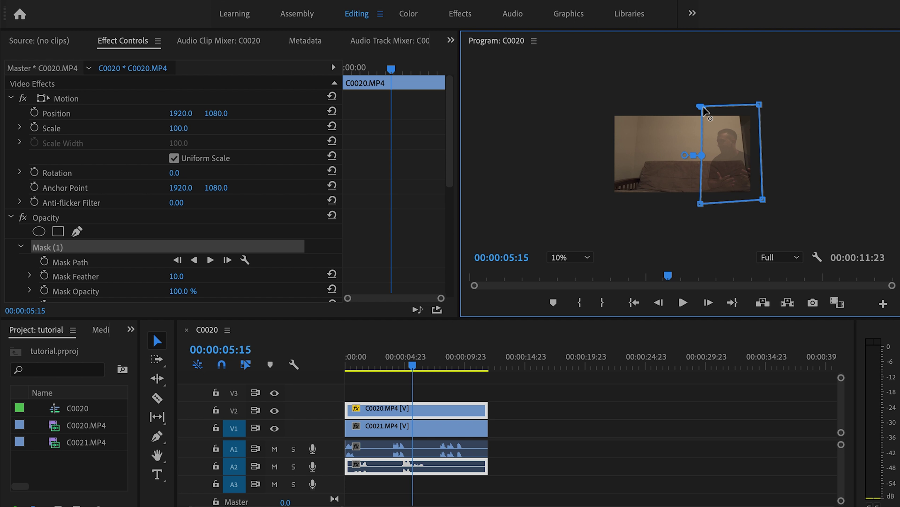
# - Invert Mask (1) and set C0020's opacity back to 100
pyautogui.scroll(-3, 432, 161)
pyautogui.moveTo(180, 218); pyautogui.dragTo(152, 222)
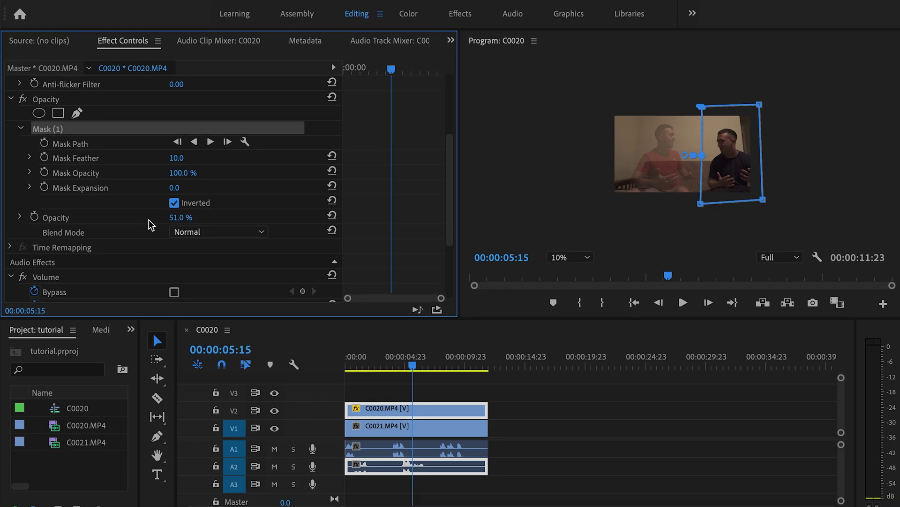
pyautogui.click(180, 218)
pyautogui.write('100')
pyautogui.press('Return')
# - Return the Program monitor zoom to Fit and select the lower C0021 clip
pyautogui.click(587, 259)
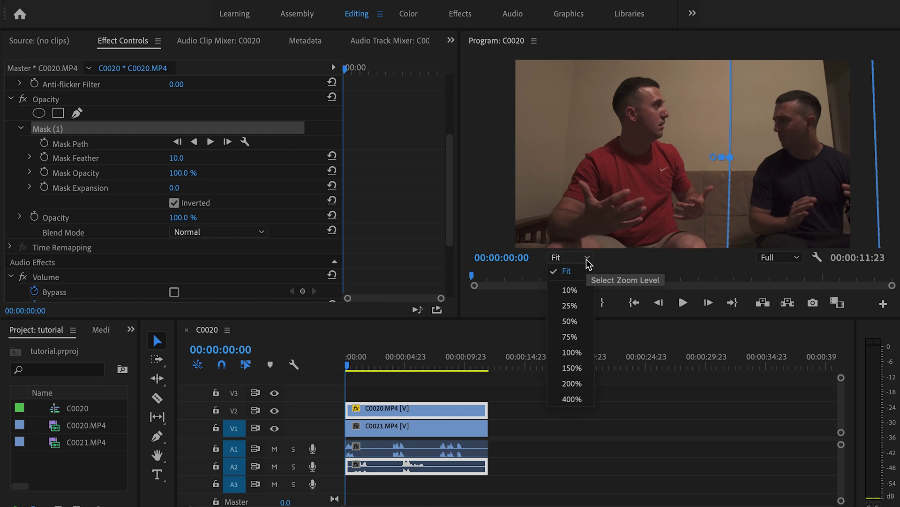
pyautogui.click(565, 268)
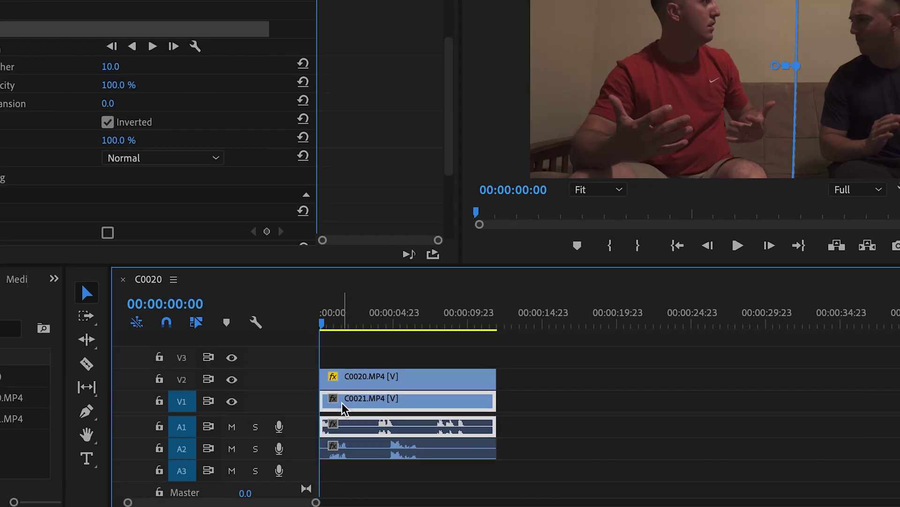
pyautogui.click(418, 428)
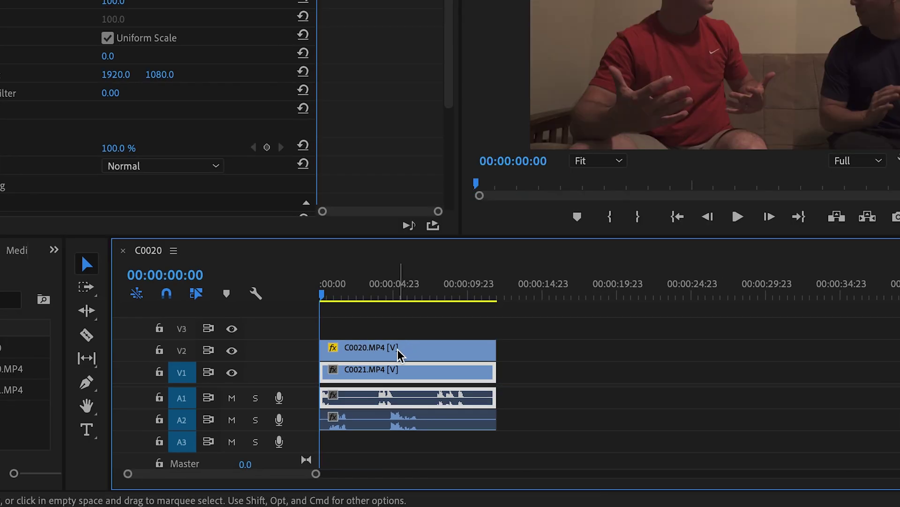
pyautogui.click(409, 411)
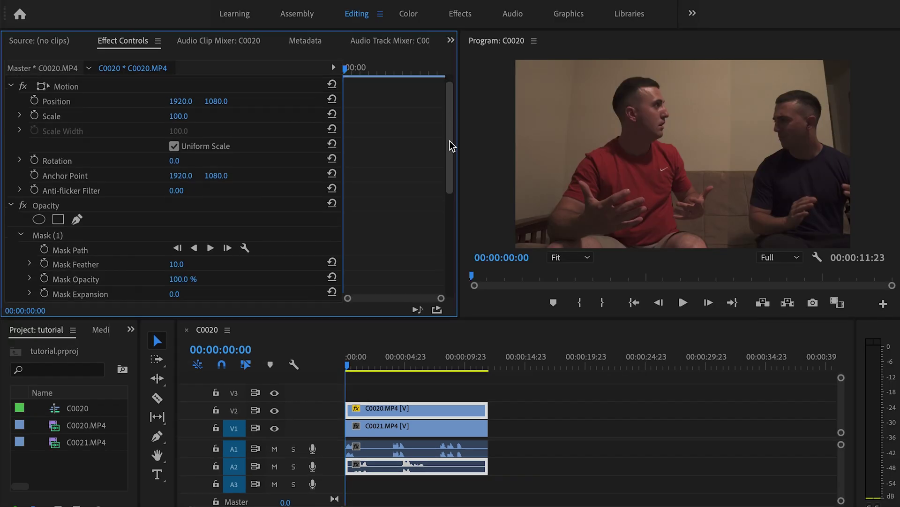
# - Raise Mask (1) feather to 253.0, leaving Mask Expansion at 0.0
pyautogui.scroll(-3, 22, 68)
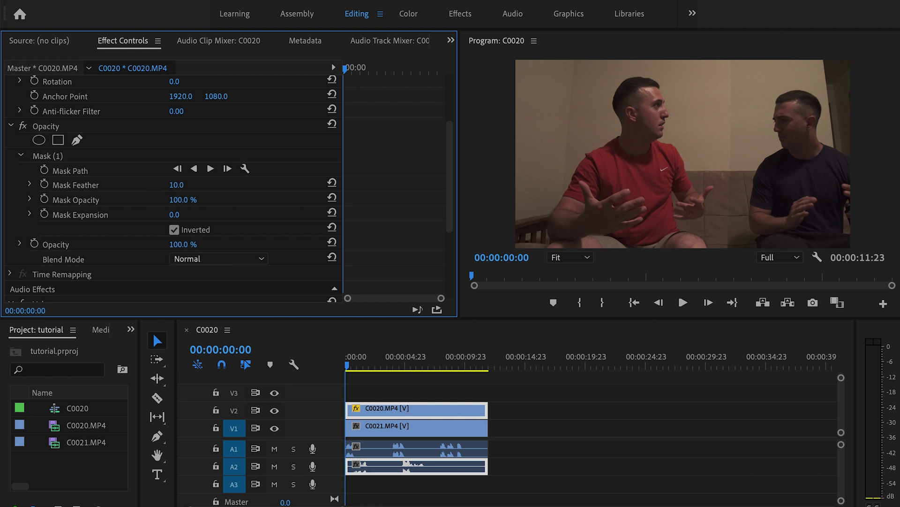
pyautogui.moveTo(176, 185); pyautogui.dragTo(234, 184)
pyautogui.moveTo(174, 214)
pyautogui.mouseDown()
pyautogui.moveTo(225, 214)
pyautogui.moveTo(174, 215)
pyautogui.mouseUp()
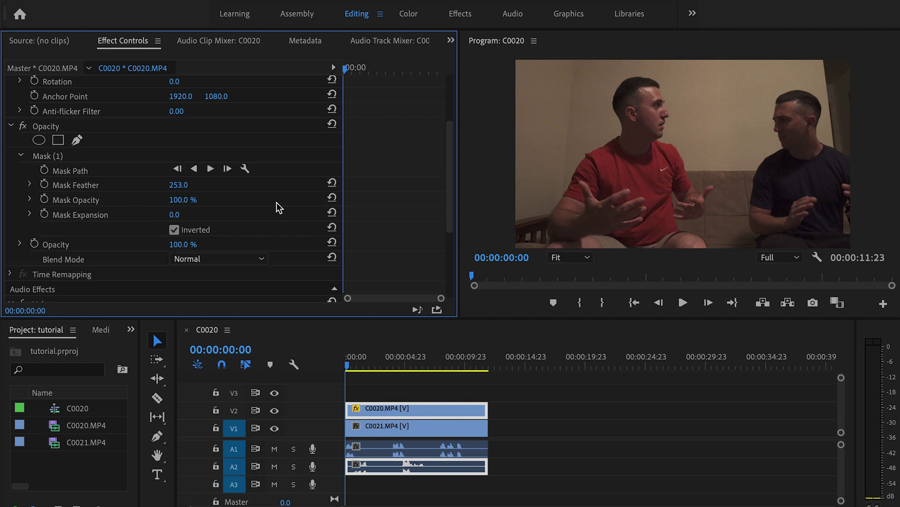